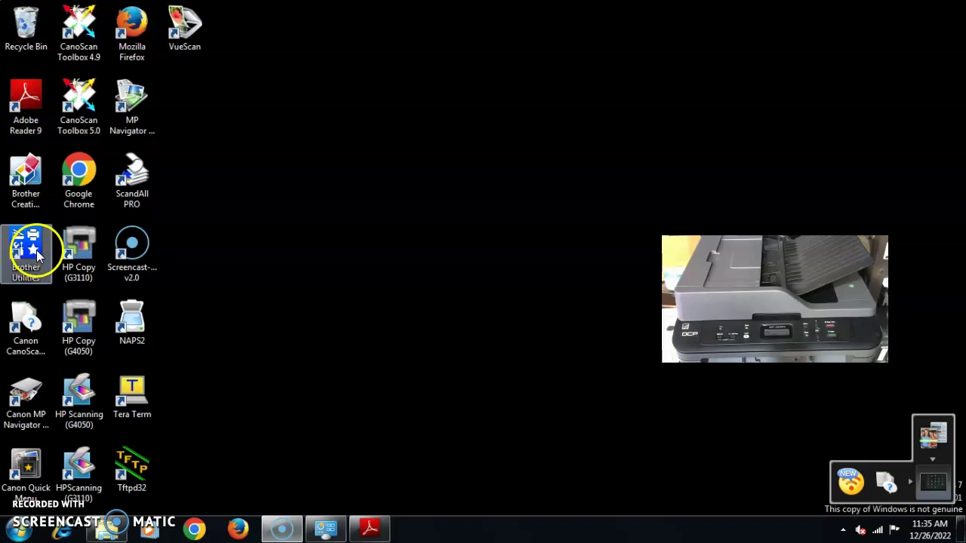
- Open ControlCenter4 from Brother Utilities and clear the previously scanned page
double_click(36, 250)
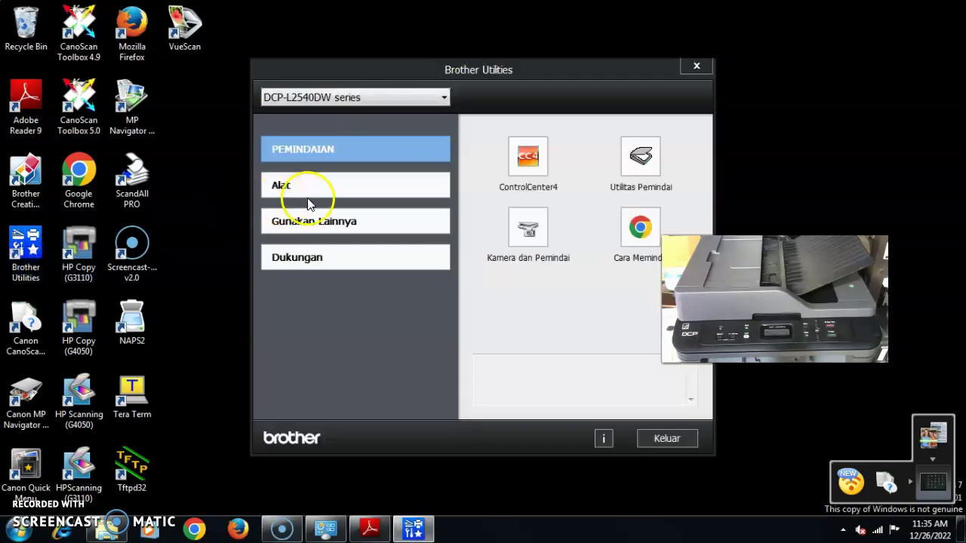
left_click(537, 164)
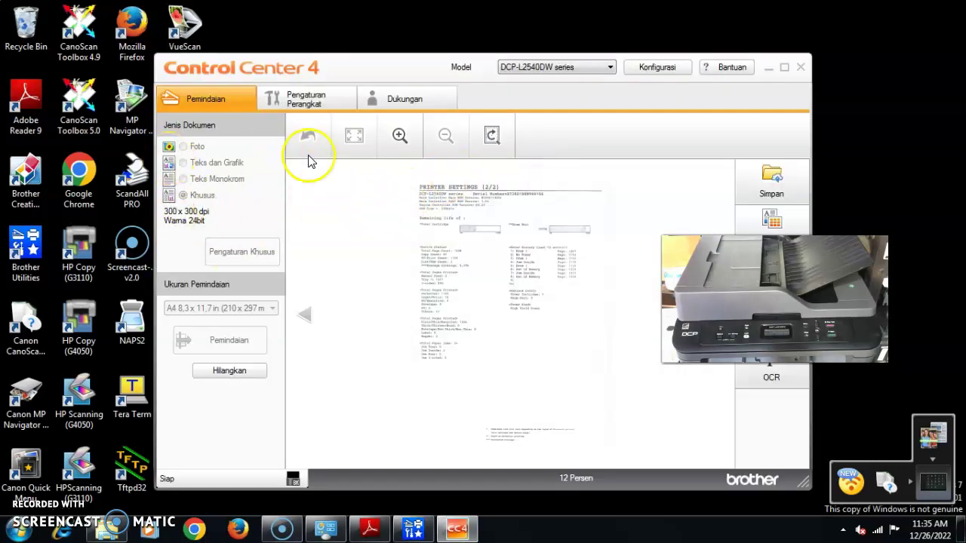
left_click(226, 369)
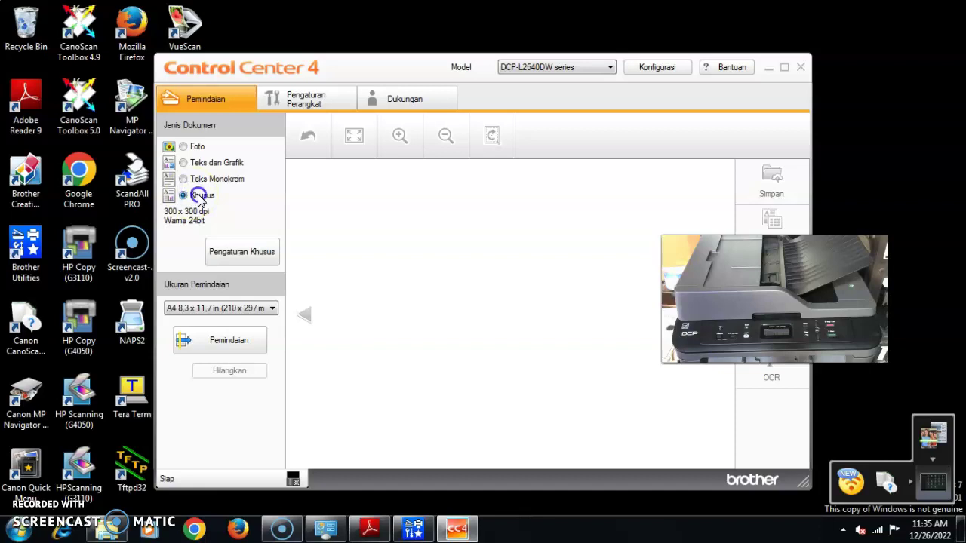
- Review the custom scan's type and paper size options, and confirm a resolution of 300 x 300 dpi
left_click(243, 252)
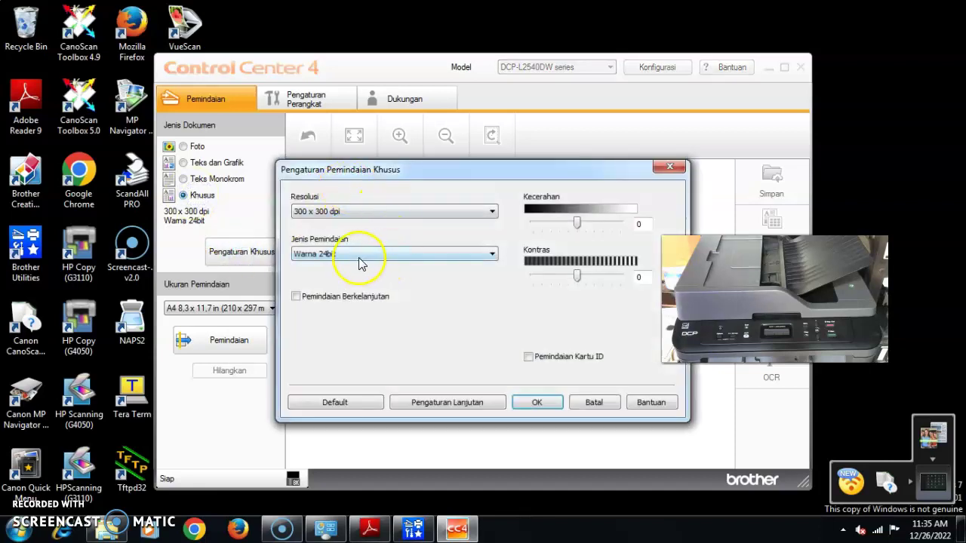
left_click(359, 257)
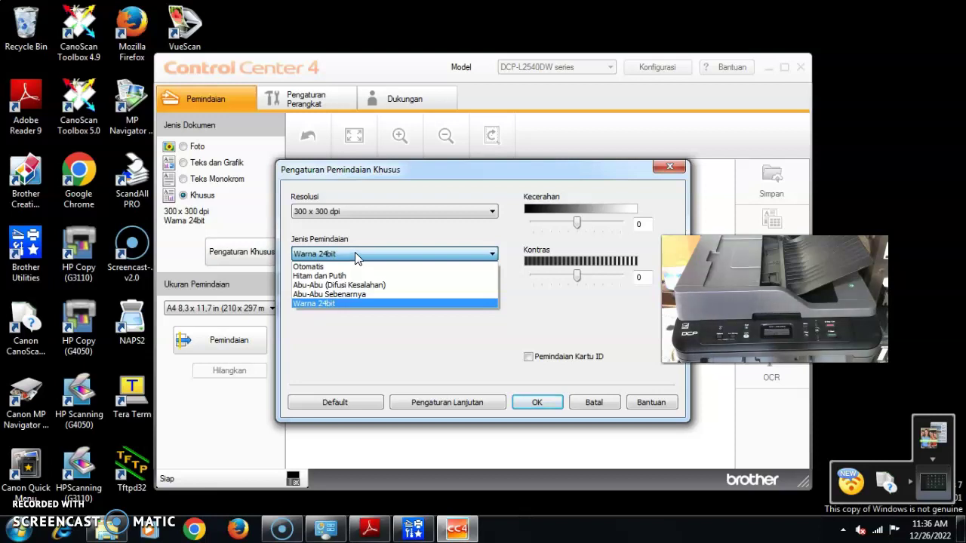
left_click(355, 254)
left_click(352, 212)
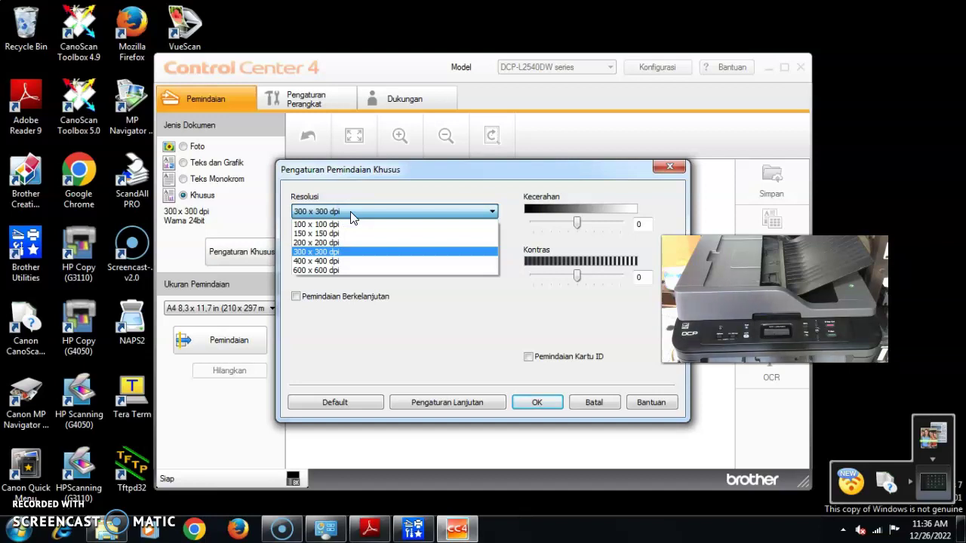
left_click(317, 251)
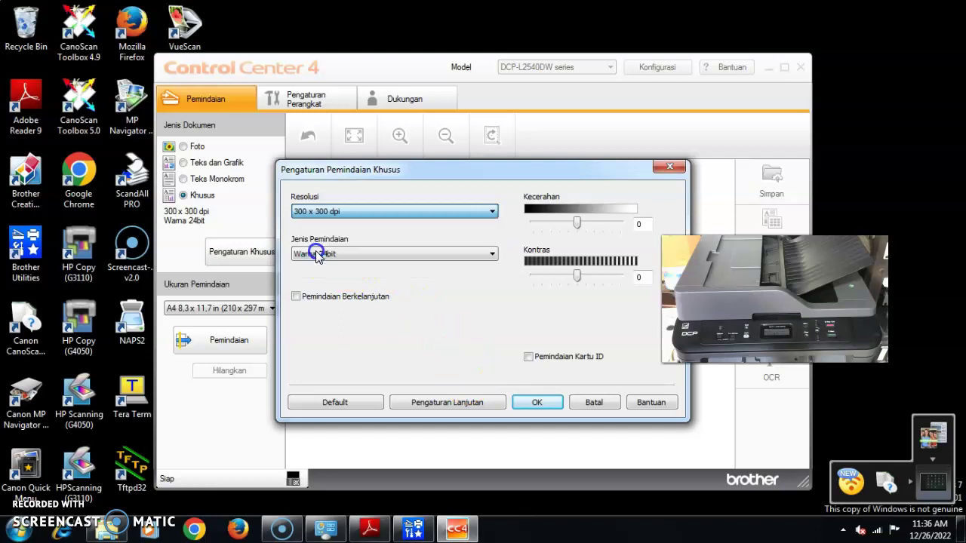
left_click(539, 403)
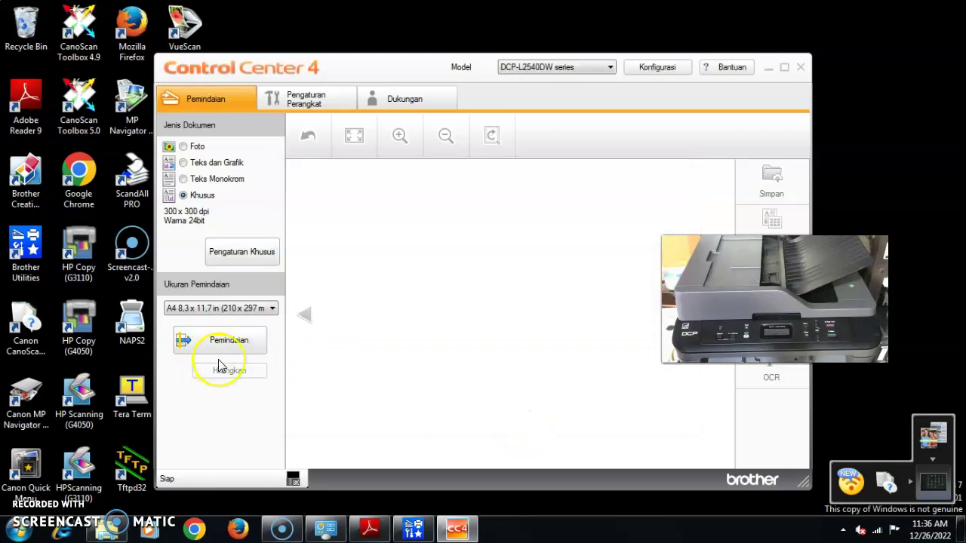
left_click(212, 309)
left_click(212, 312)
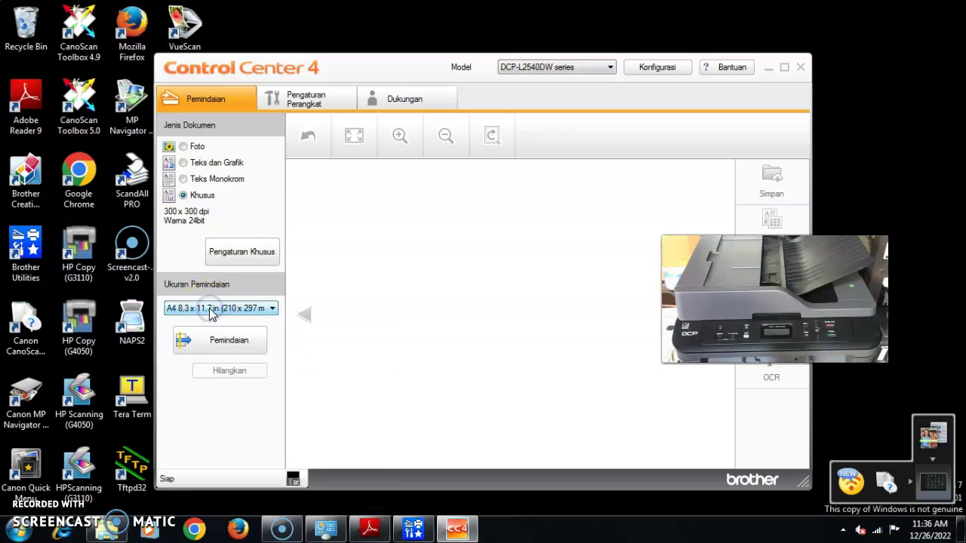
- Review the device's scan settings for image and file output, including the resolution and file type options, and close them
left_click(311, 99)
left_click(631, 208)
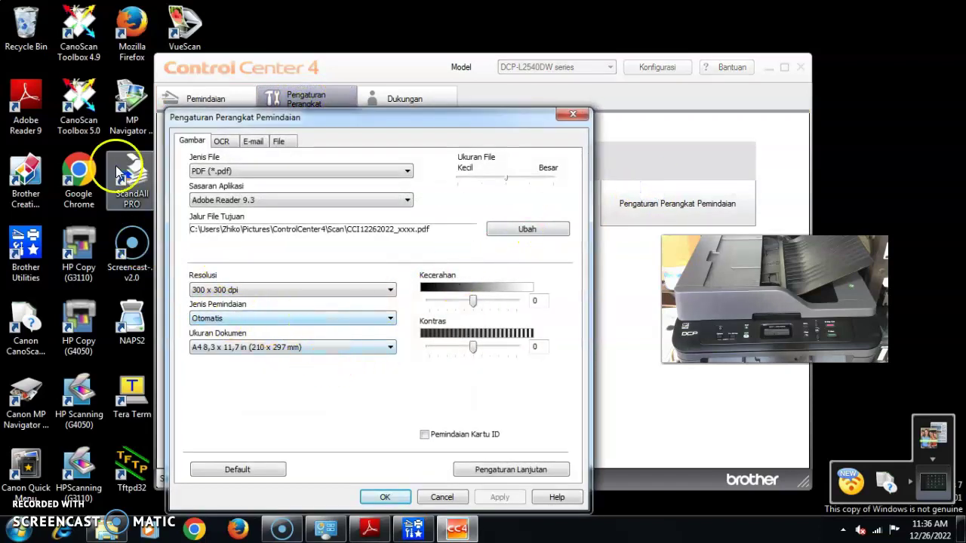
left_click(280, 144)
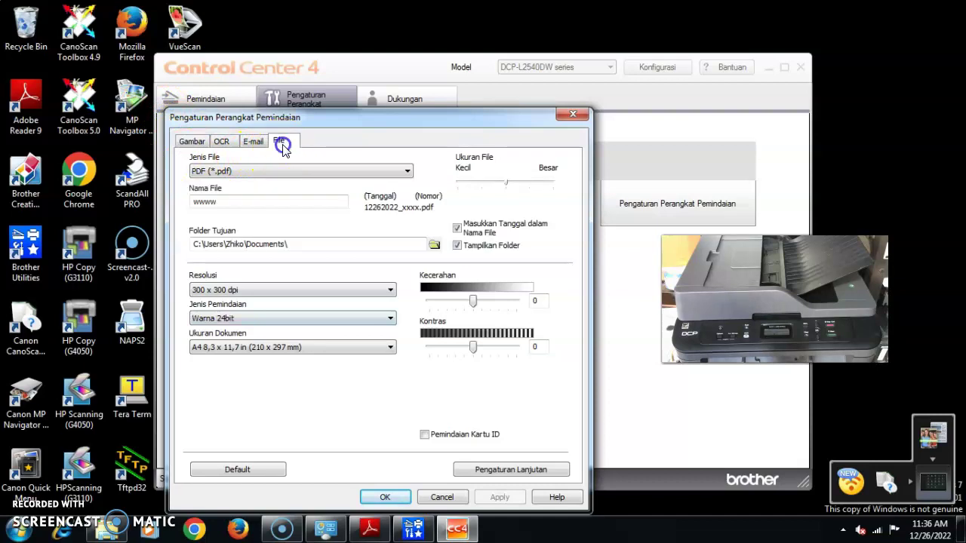
left_click(186, 143)
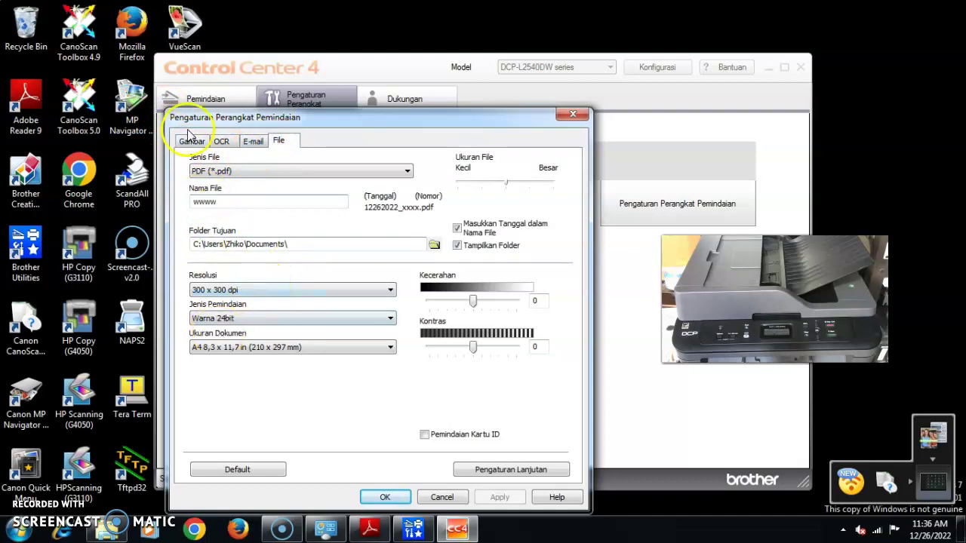
left_click(232, 290)
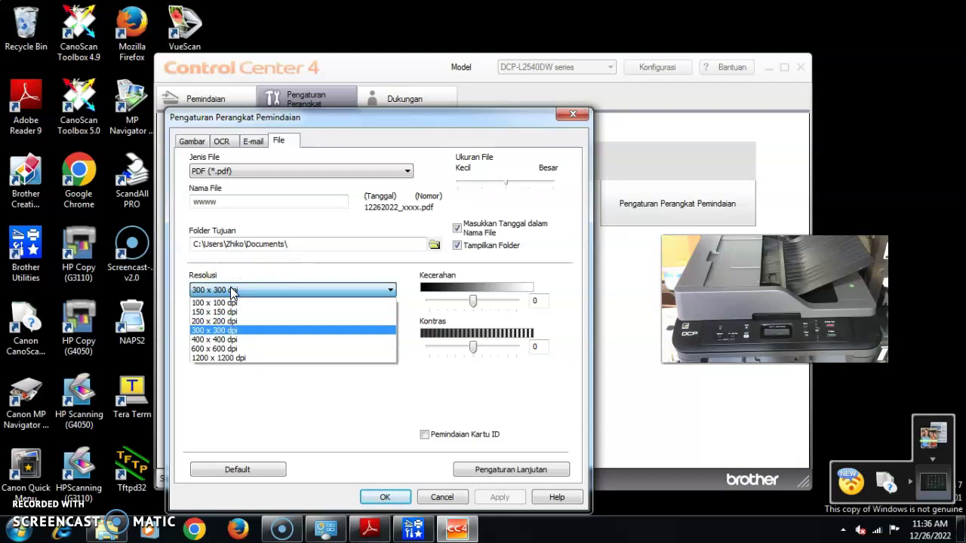
left_click(232, 291)
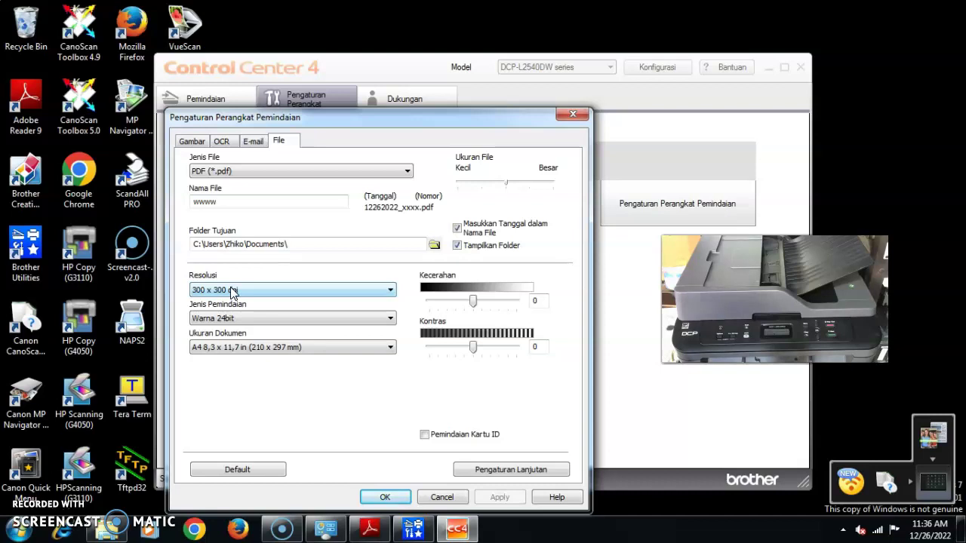
left_click(233, 172)
left_click(233, 174)
left_click(185, 143)
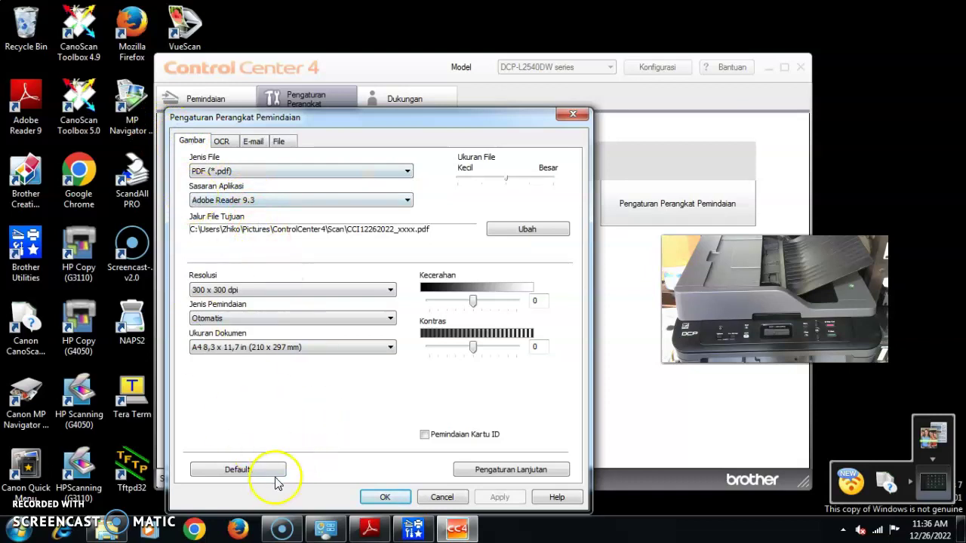
left_click(383, 497)
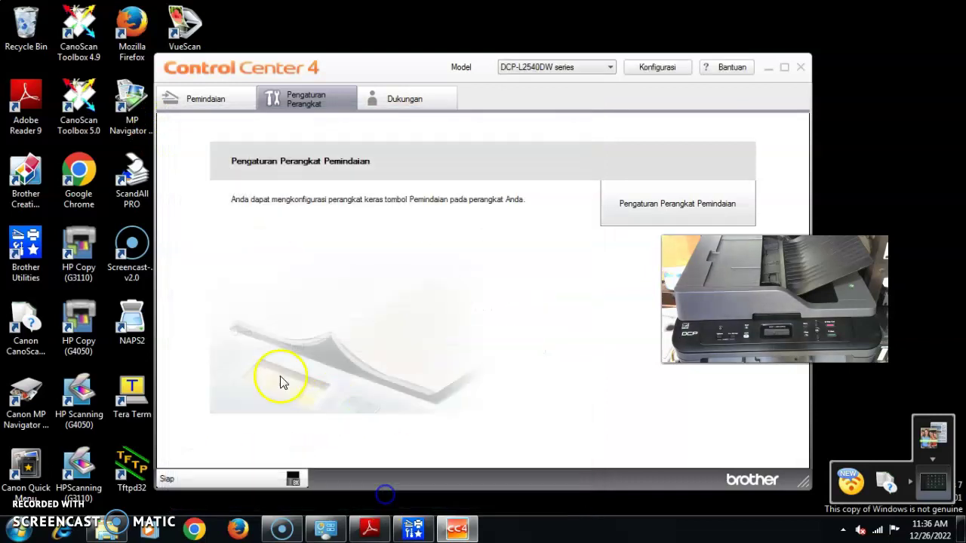
- Scan the document and save it as a PDF in the Documents folder, with a person's name as the file name
left_click(203, 98)
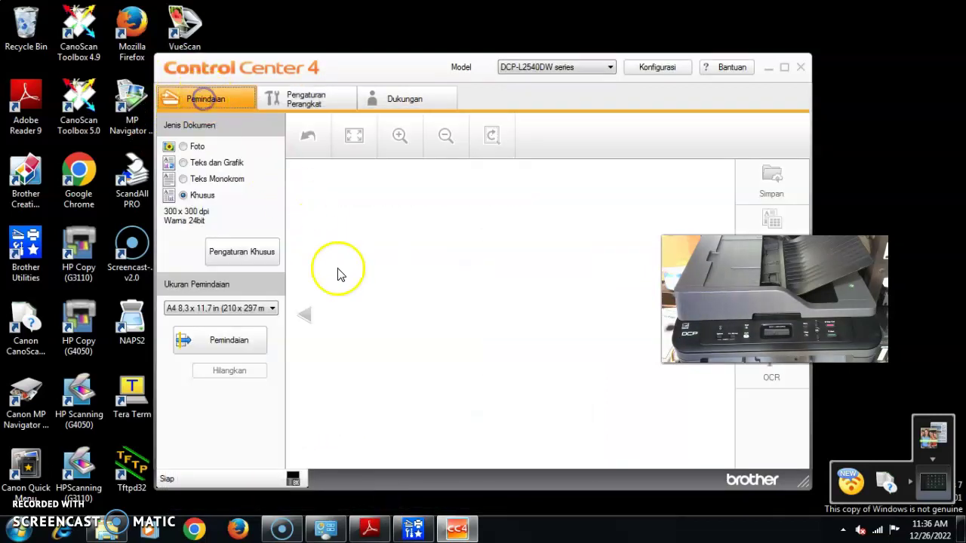
left_click(211, 343)
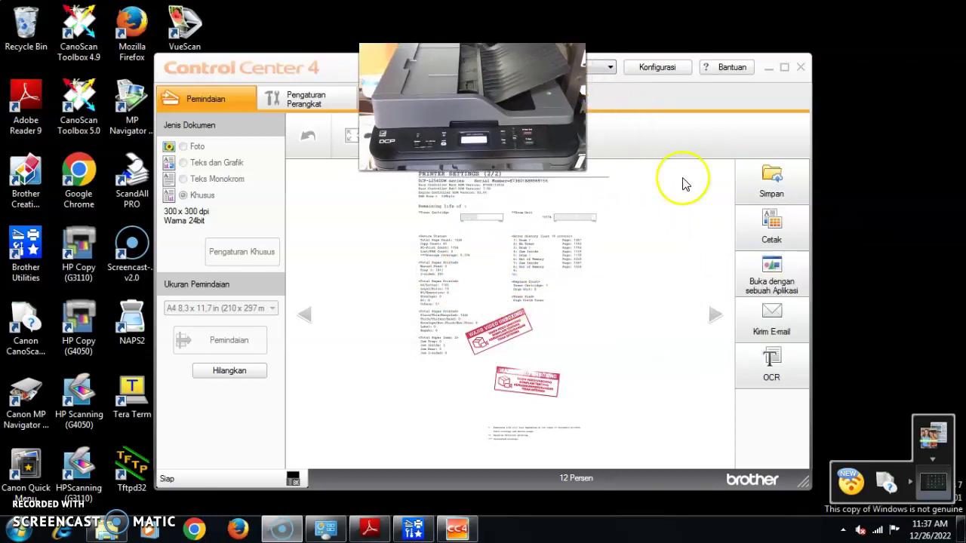
left_click(770, 179)
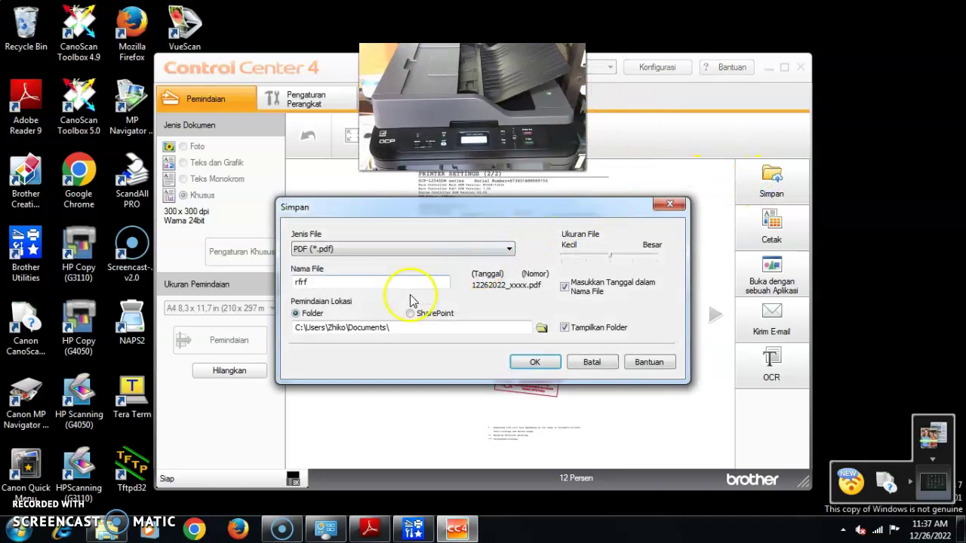
left_click_drag(334, 280, 222, 282)
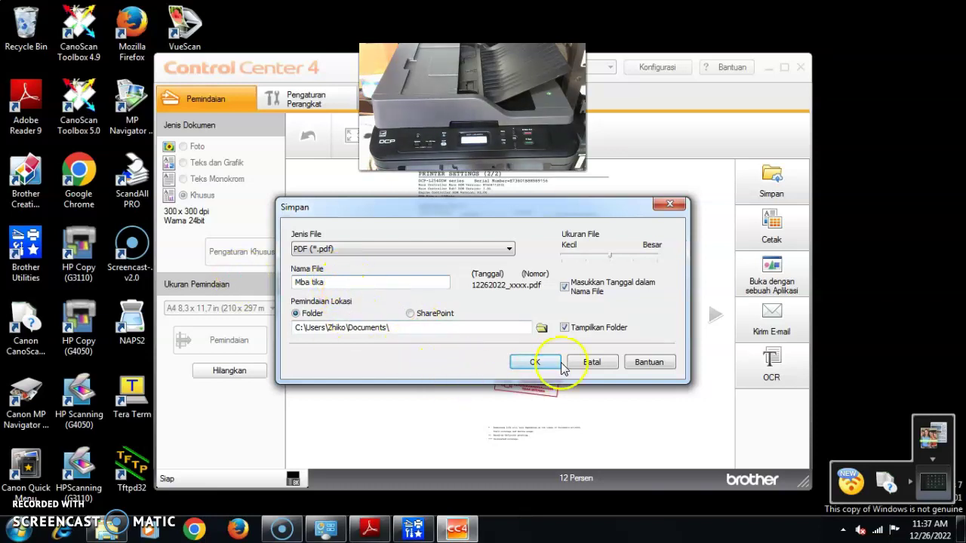
left_click(533, 363)
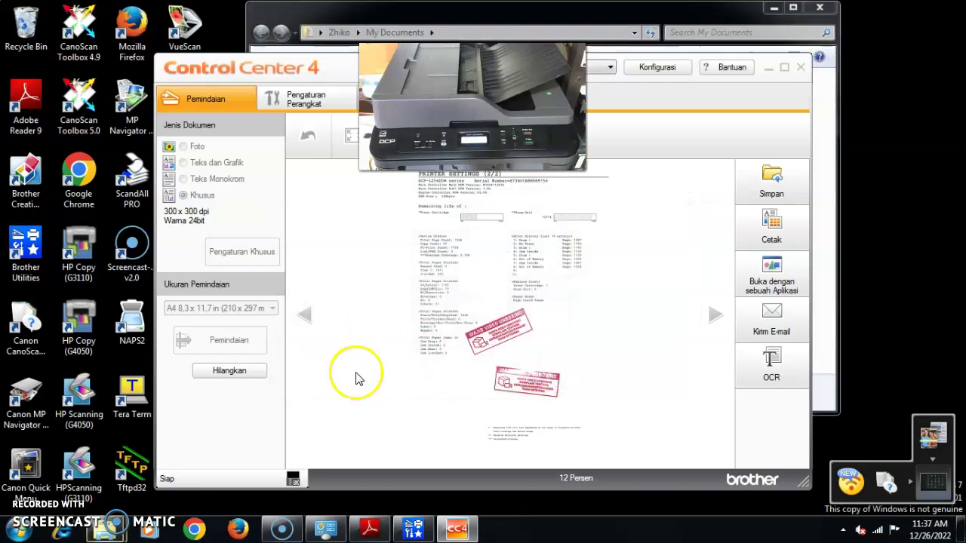
- Open the newly saved scan from My Documents and examine the whole page
left_click(593, 33)
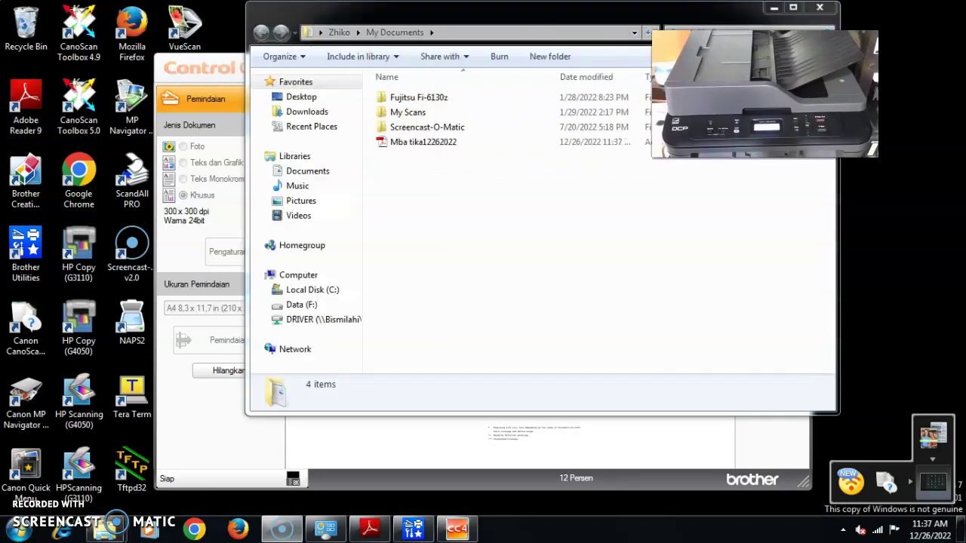
left_click(459, 142)
scroll(394, 264, "down", 8)
scroll(395, 264, "up", 8)
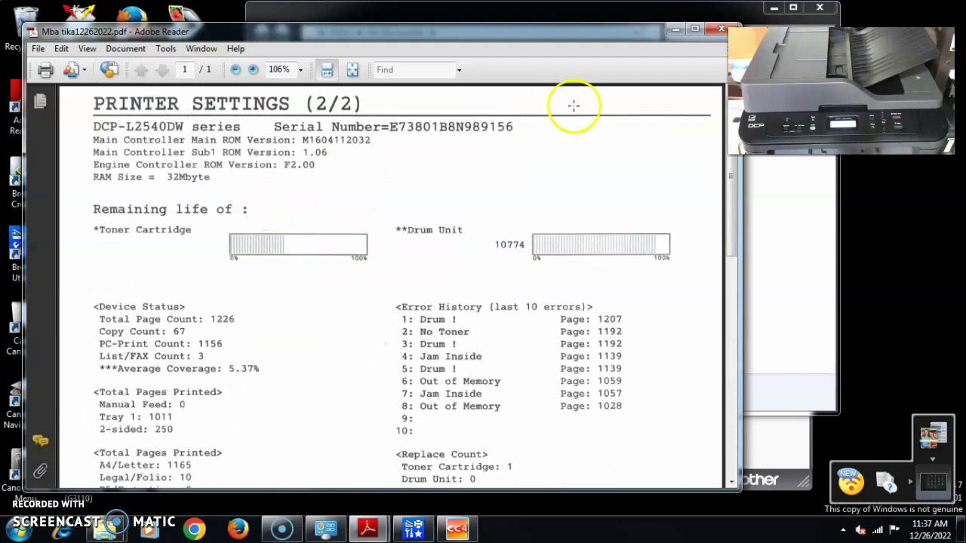
scroll(369, 263, "down", 6)
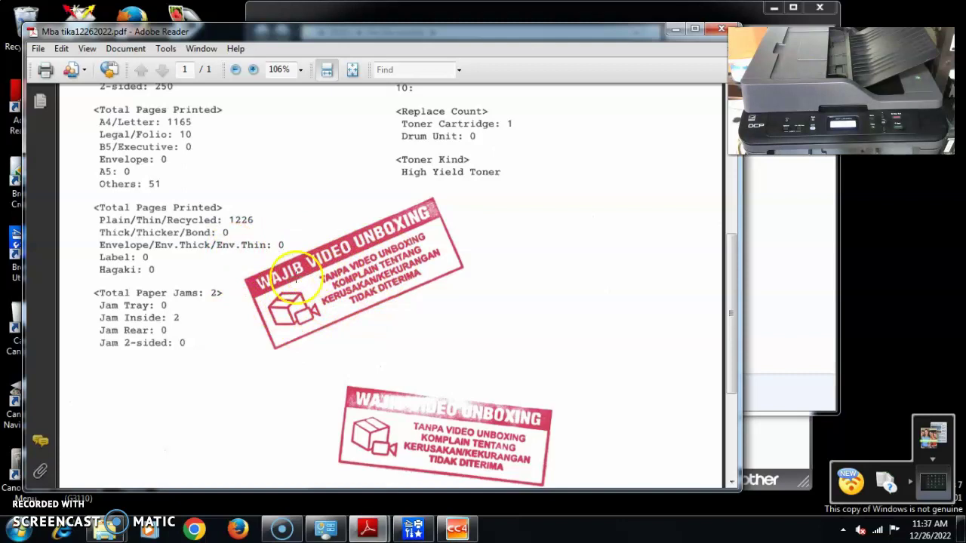
scroll(324, 253, "down", 4)
scroll(324, 252, "up", 14)
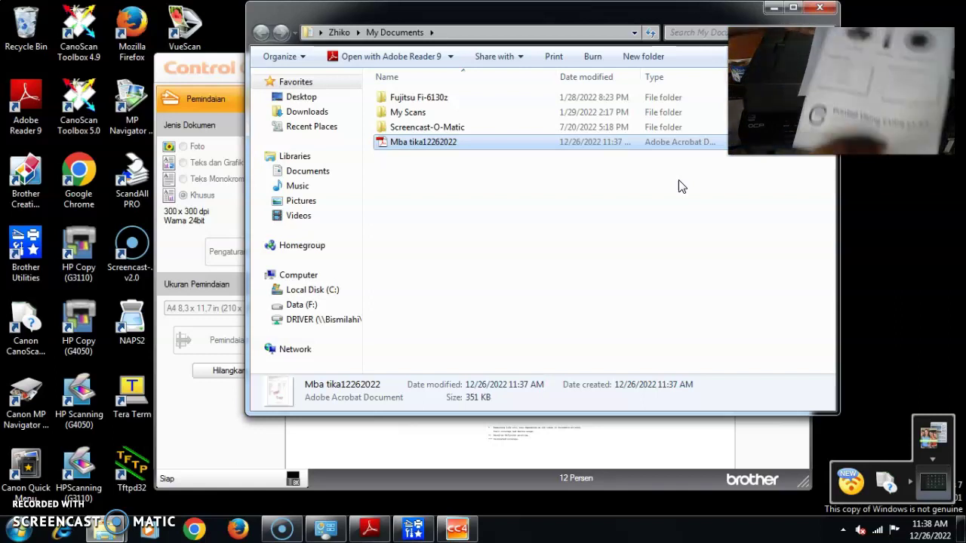
- Close the printer test page document, reopen the saved scan from My Documents and examine the page from start to end
left_click(626, 27)
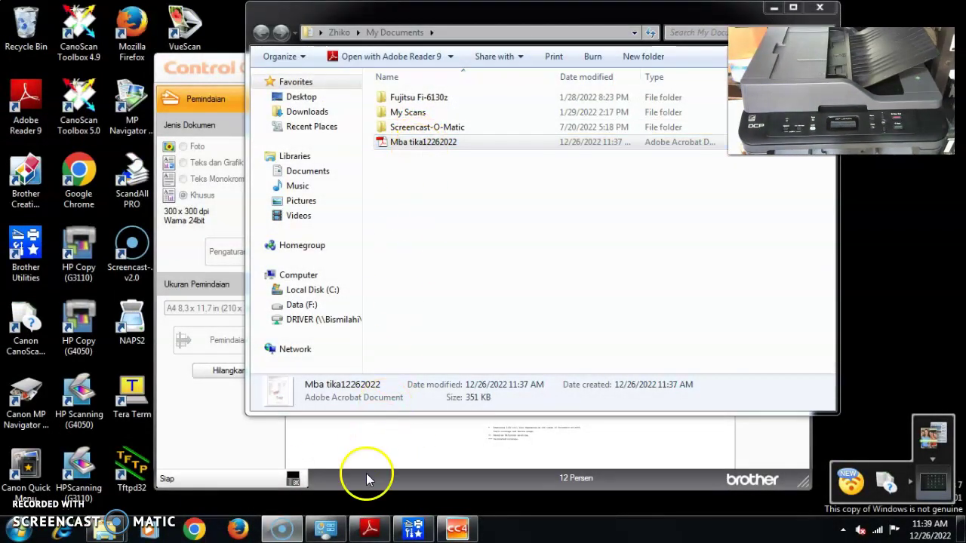
left_click(369, 529)
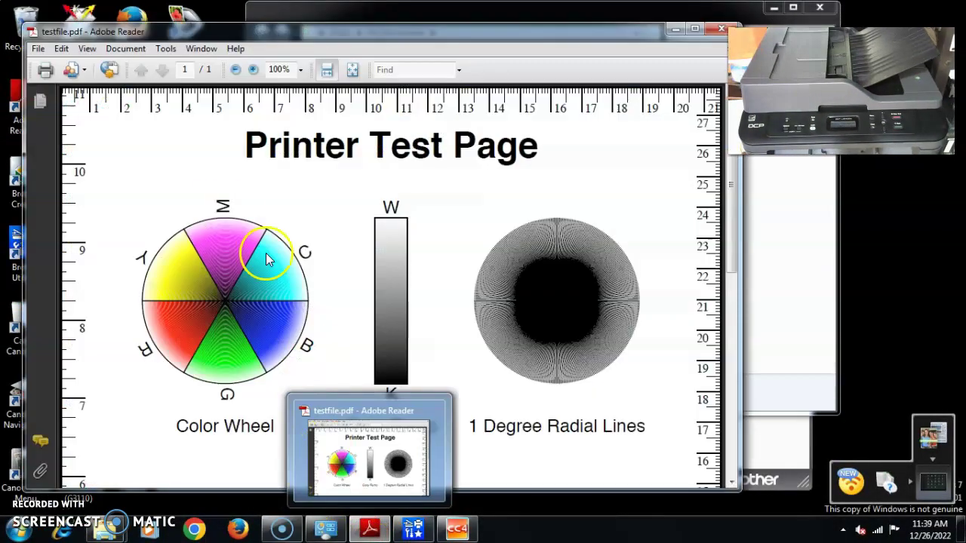
left_click(721, 28)
double_click(442, 149)
scroll(226, 257, "down", 10)
scroll(232, 264, "down", 3)
scroll(243, 271, "up", 15)
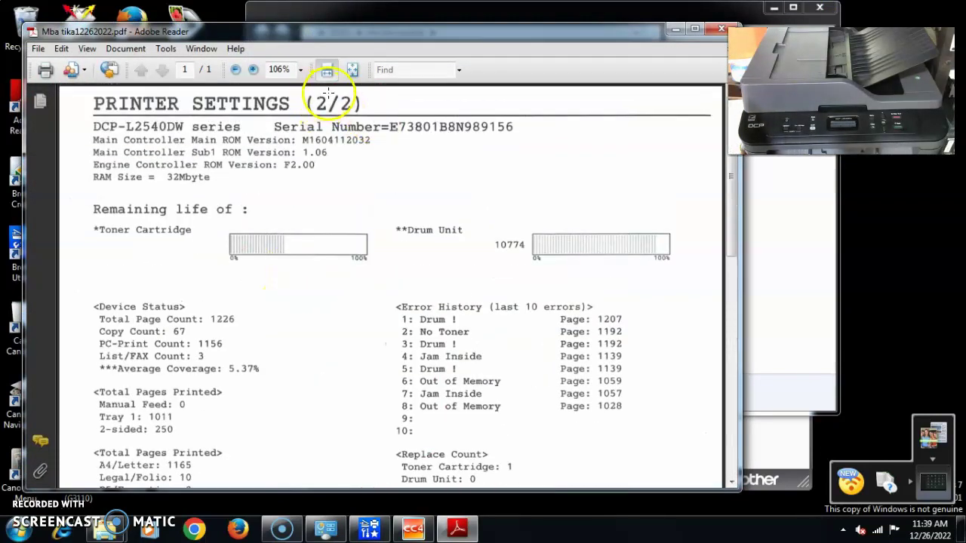
scroll(355, 270, "down", 15)
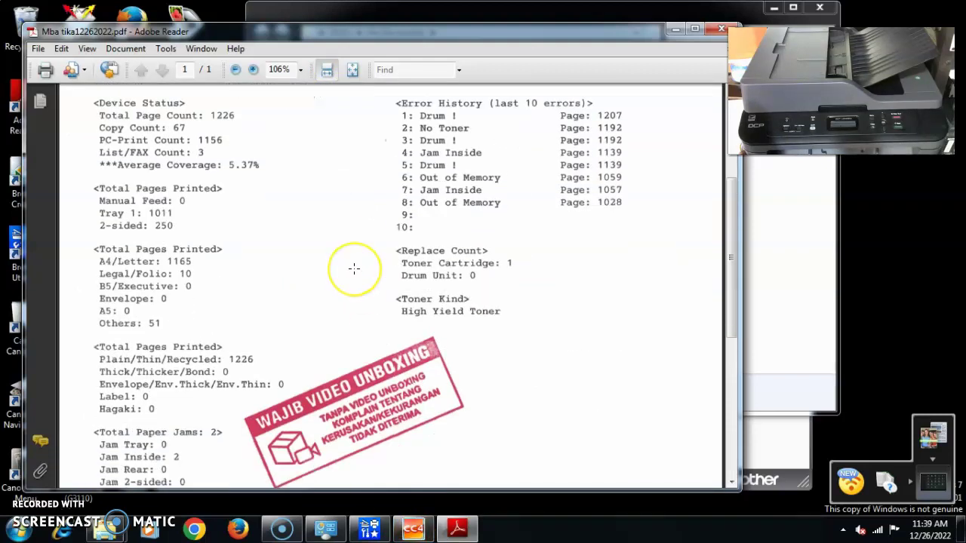
scroll(354, 268, "up", 15)
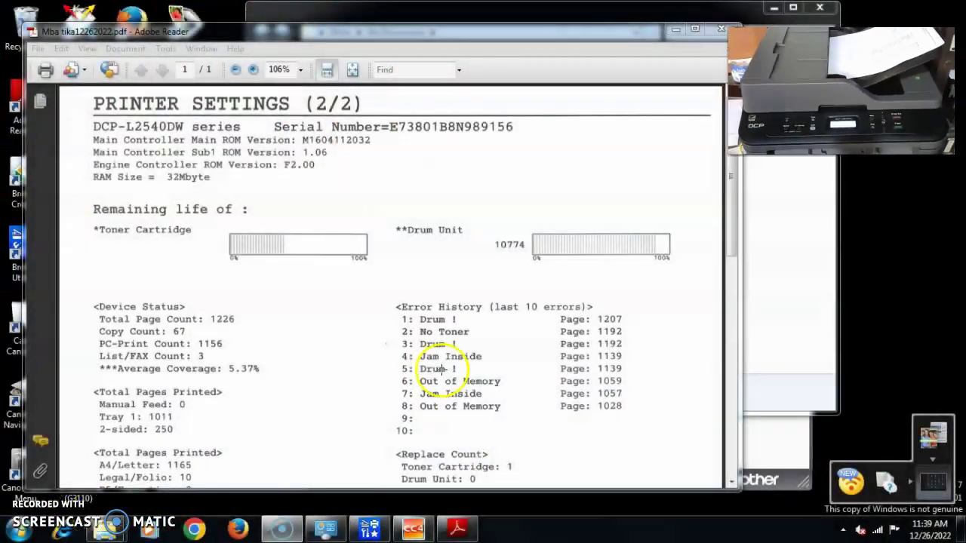
- Switch back to ControlCenter4 and clear the scanned page that was already saved
left_click(368, 529)
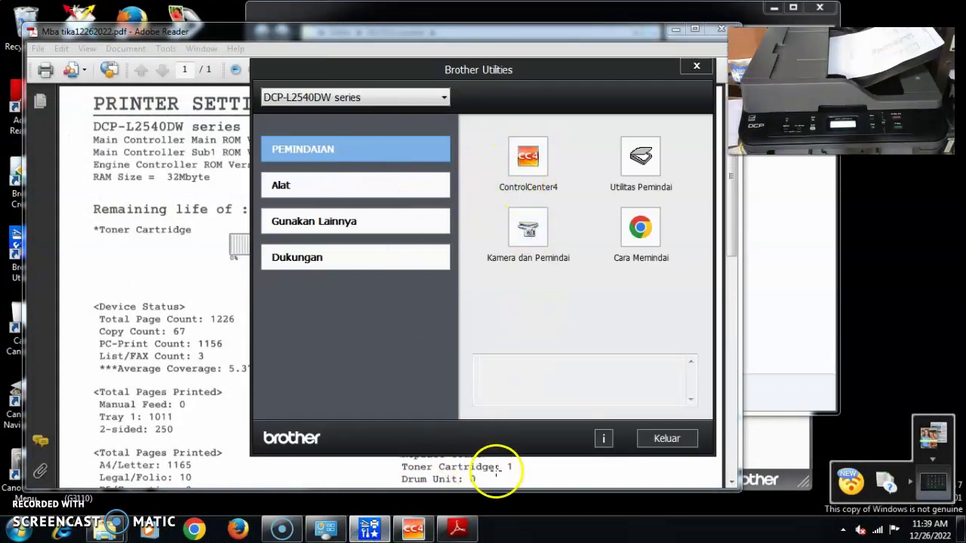
left_click(411, 526)
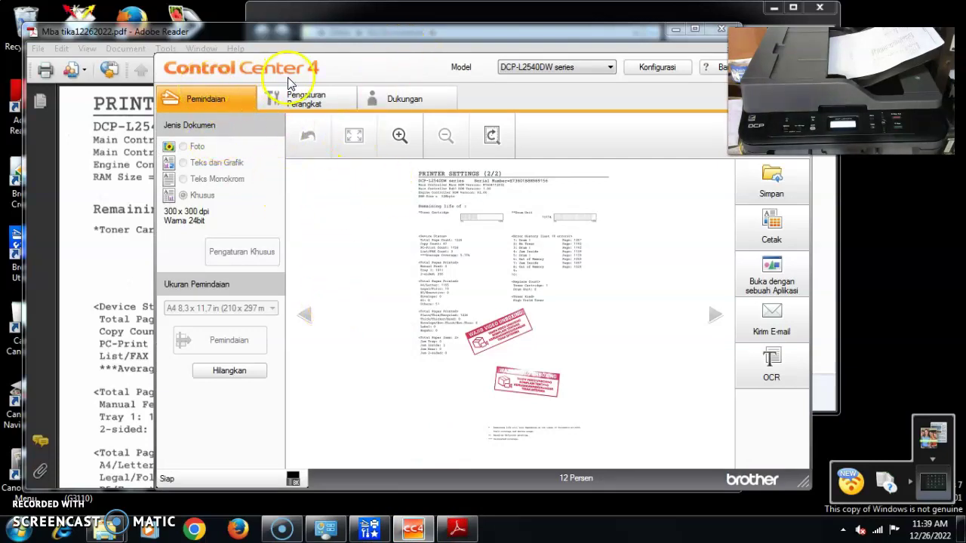
left_click(236, 372)
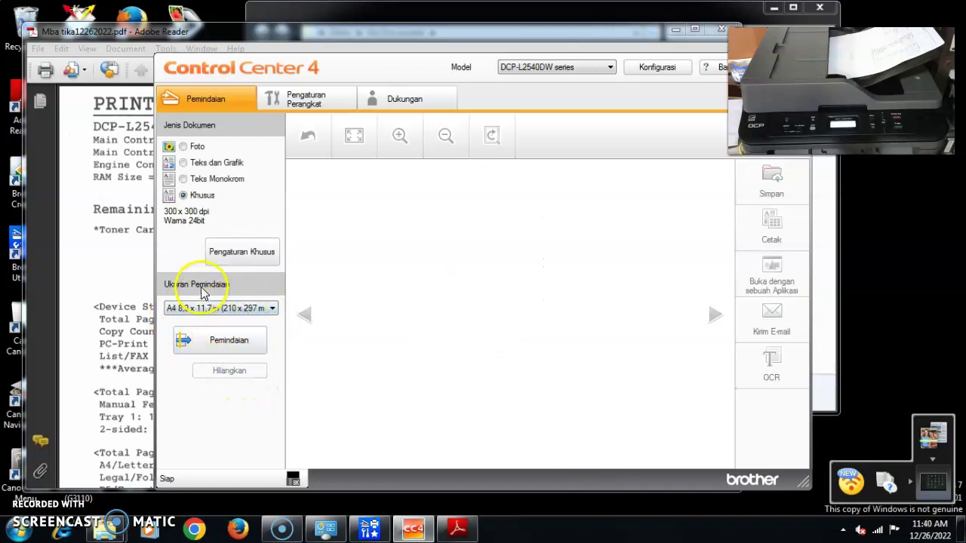
- Set the custom scan settings to 24-bit colour (Warna 24bit) and a resolution of 150 x 150 dpi
left_click(249, 252)
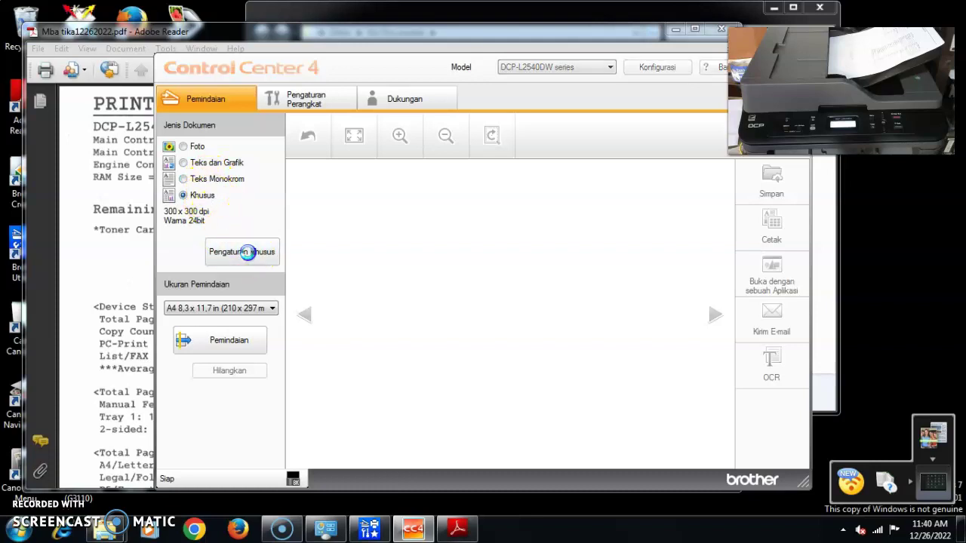
left_click(316, 255)
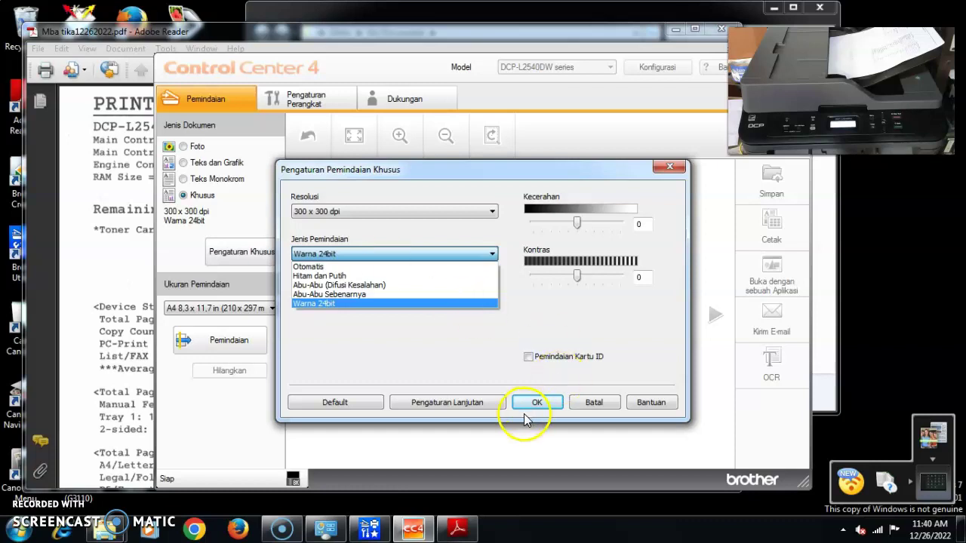
left_click(385, 305)
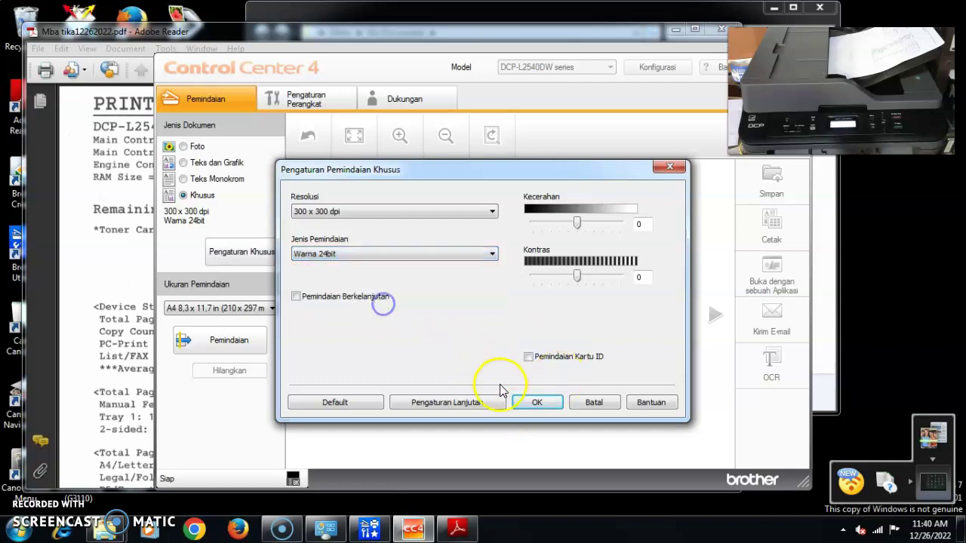
left_click(534, 404)
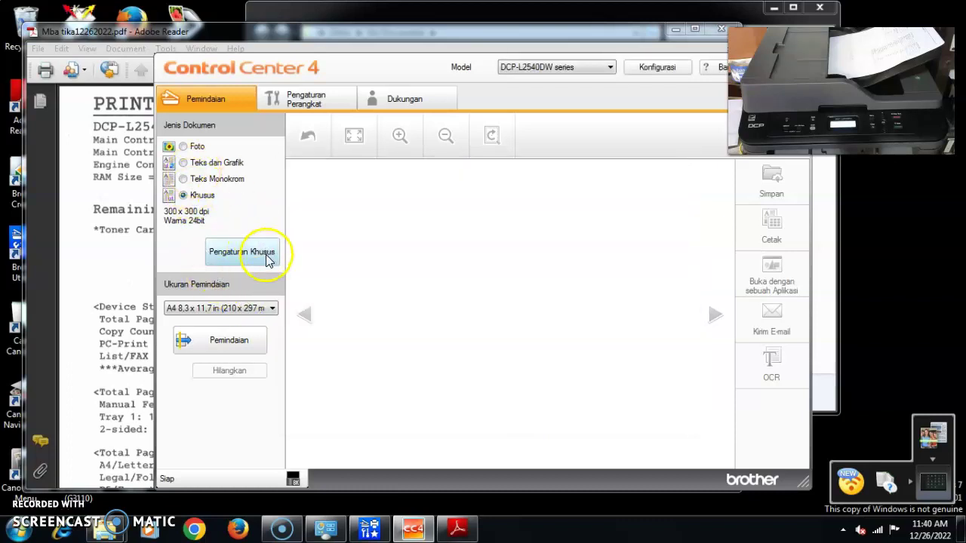
left_click(243, 252)
left_click(353, 212)
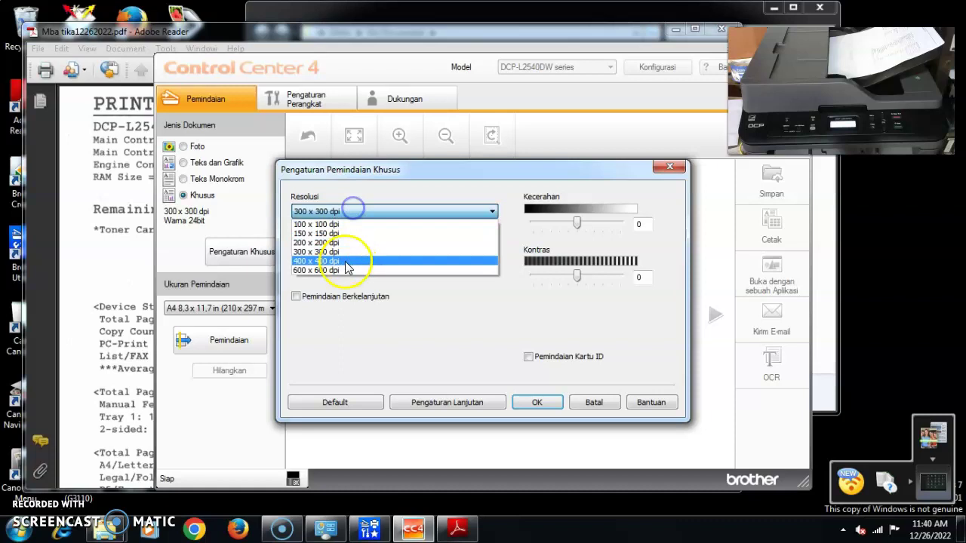
left_click(326, 234)
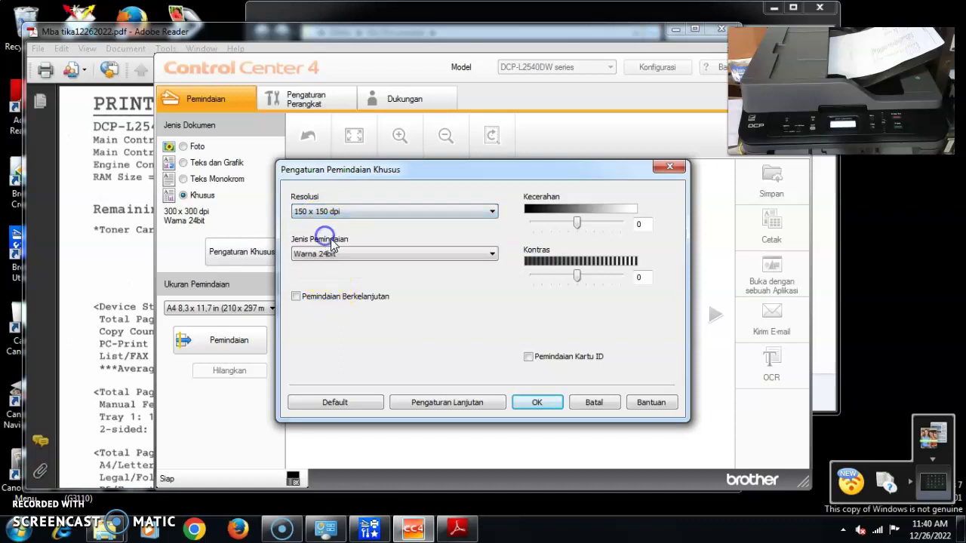
left_click(537, 402)
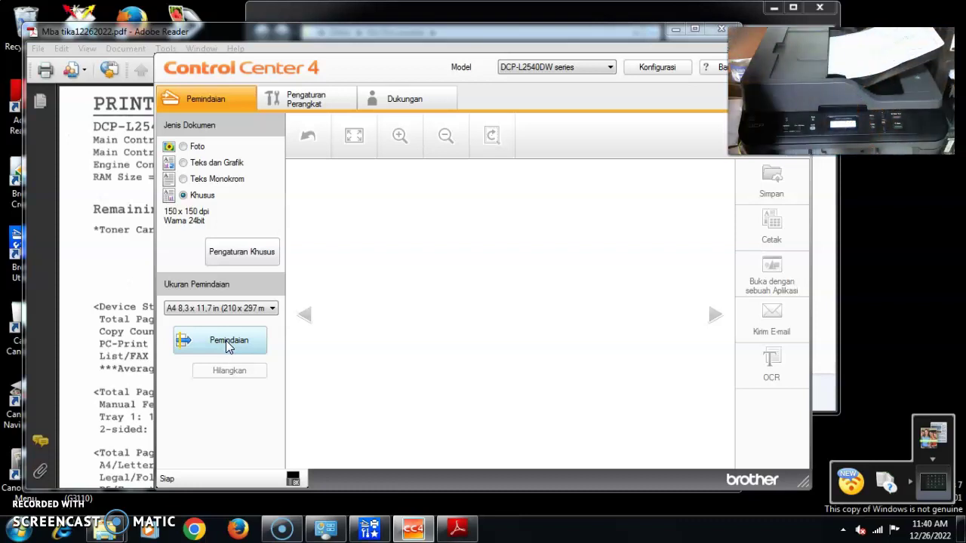
- Review the device's image scan settings, including the target application choices and the advanced settings, and close them
left_click(315, 103)
left_click(631, 194)
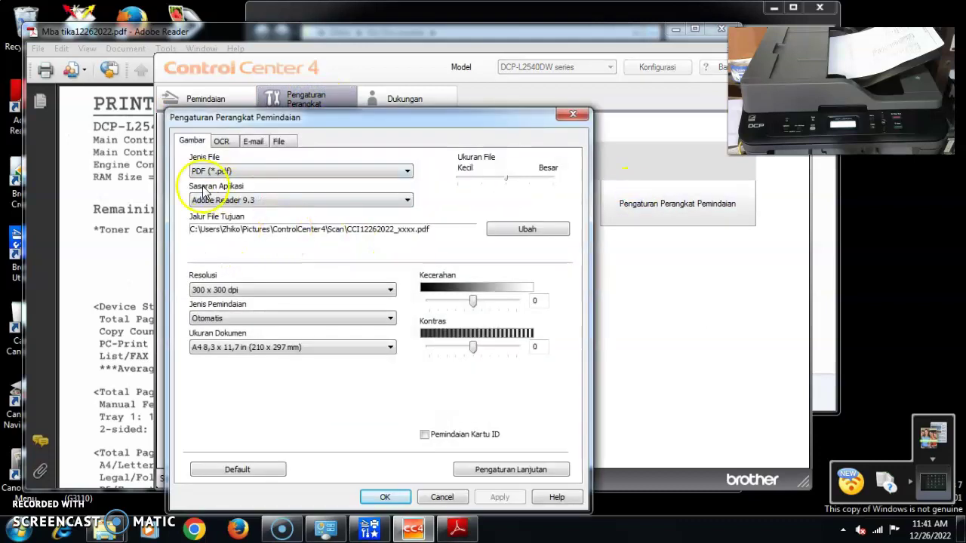
left_click(231, 202)
left_click(231, 202)
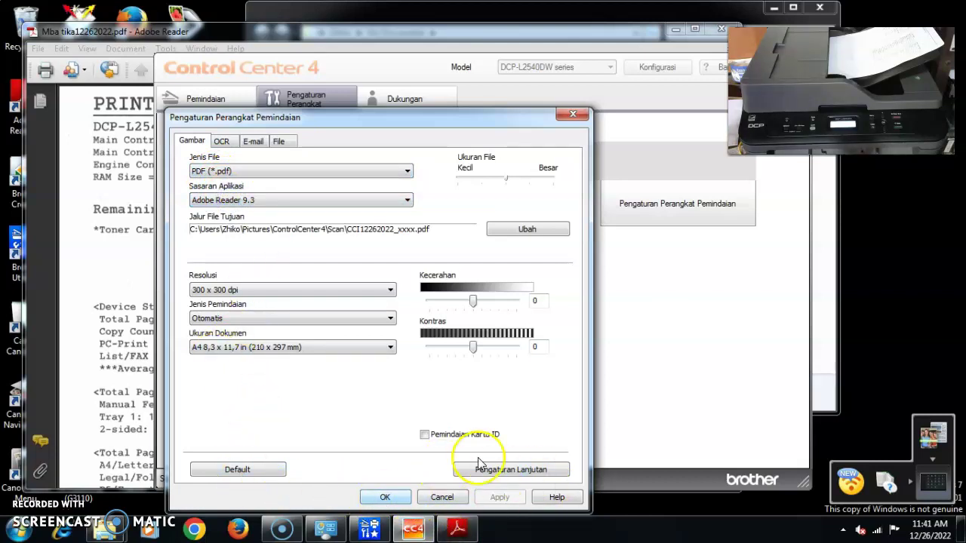
left_click(511, 470)
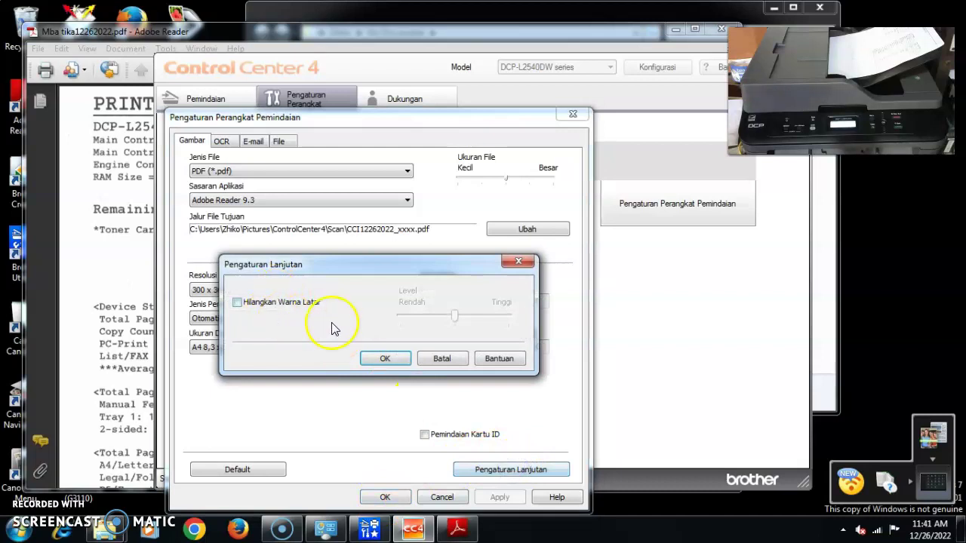
left_click(385, 360)
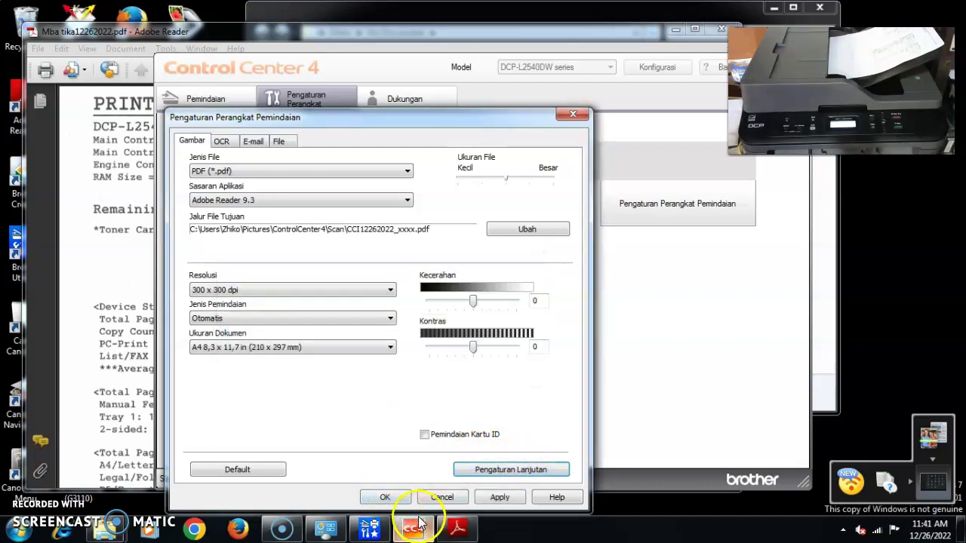
left_click(384, 498)
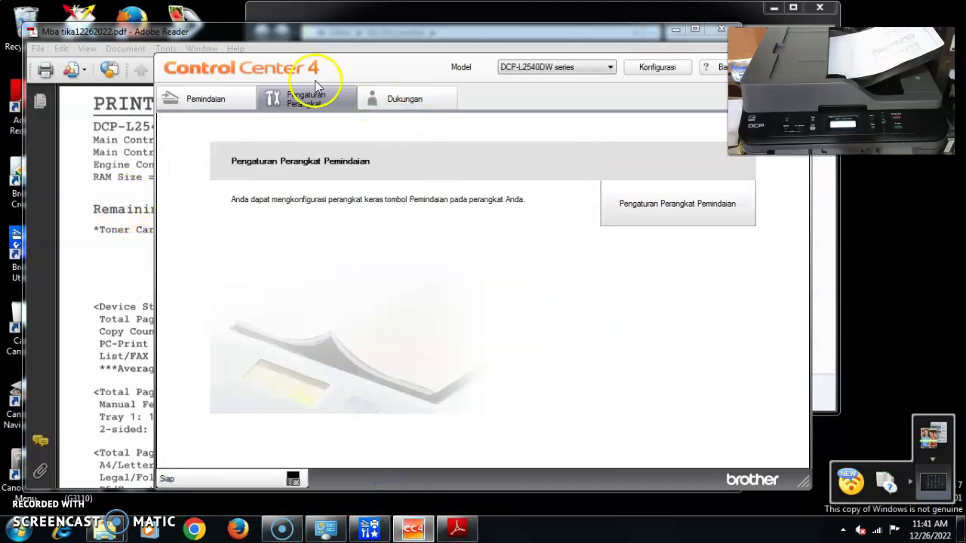
- Scan the pages loaded in the document feeder and preview each scanned page through to the last one
left_click(205, 98)
left_click(215, 340)
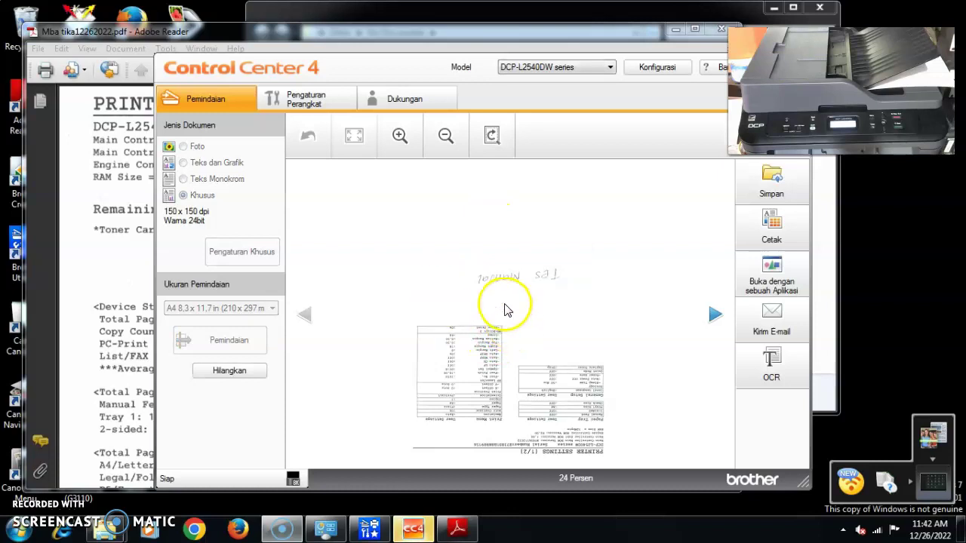
left_click(716, 314)
left_click(717, 314)
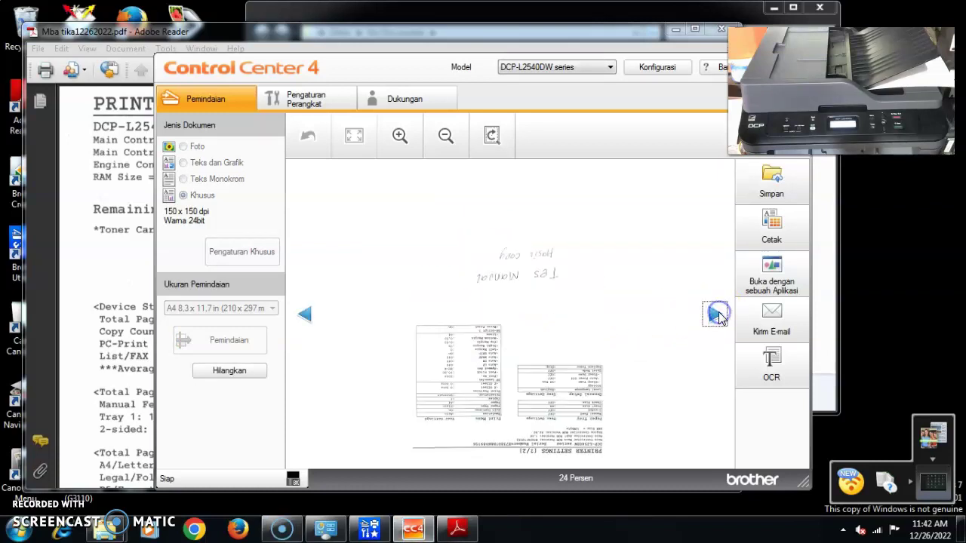
left_click(717, 314)
left_click(717, 314)
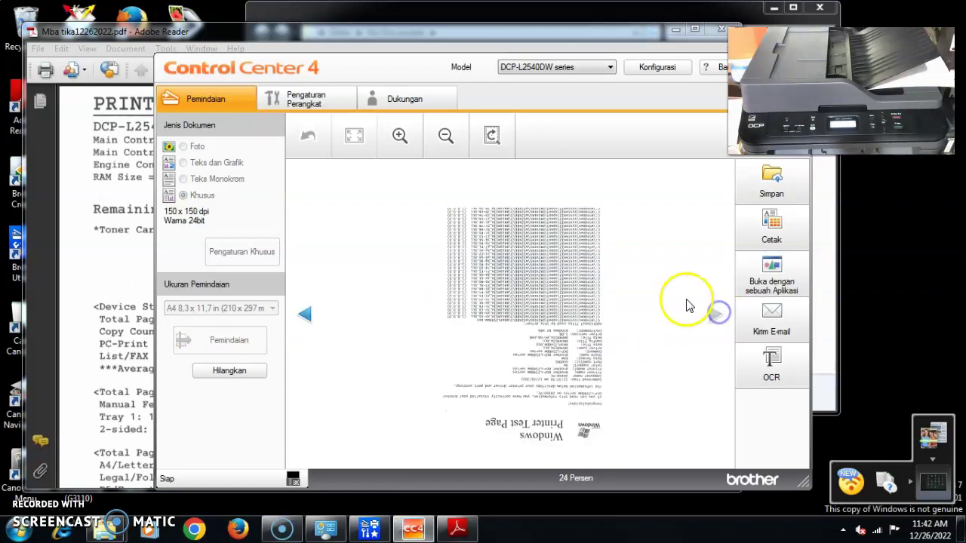
- Save the scanned pages as a PDF in the Documents folder, with a person's name followed by ADF as the file name
left_click(777, 180)
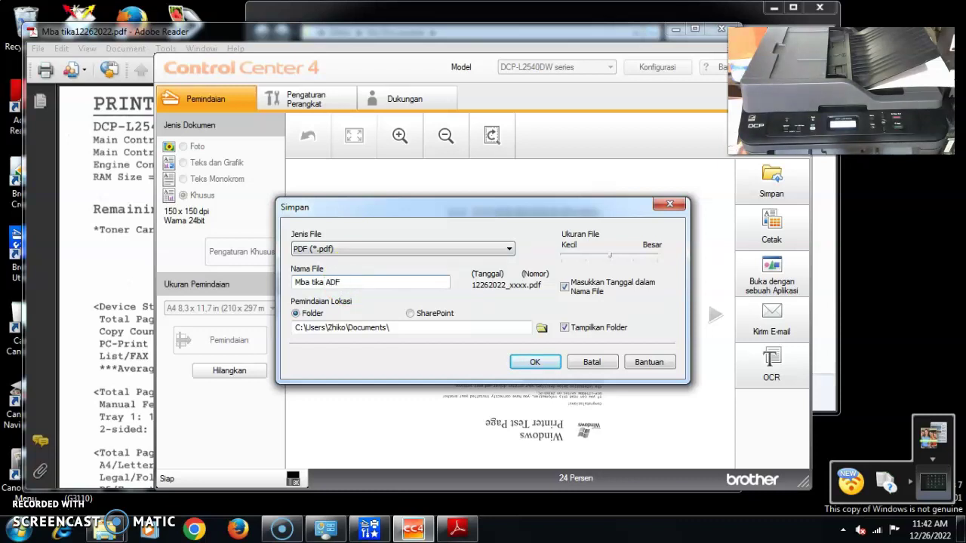
left_click(535, 363)
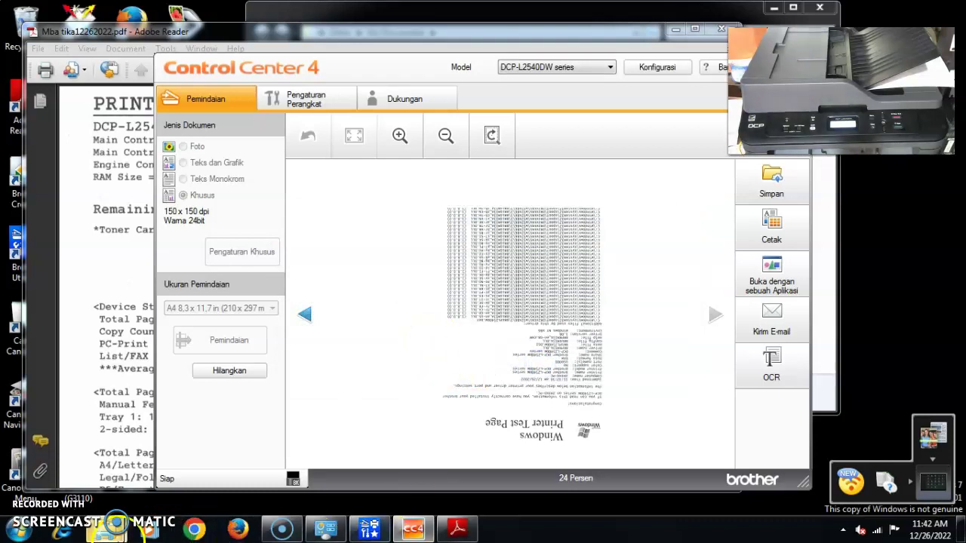
- Open the newly saved ADF scan from My Documents and examine its pages from the start
mouse_move(105, 530)
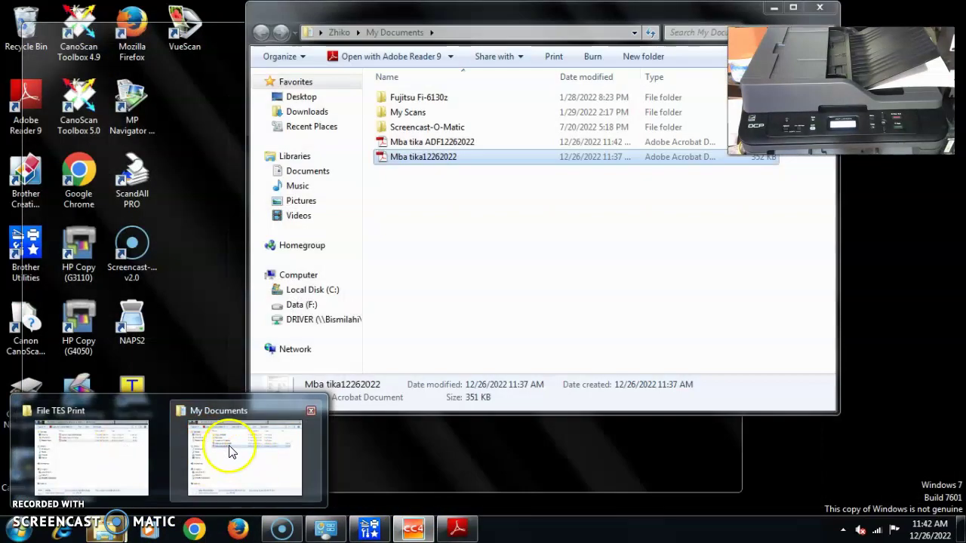
left_click(231, 448)
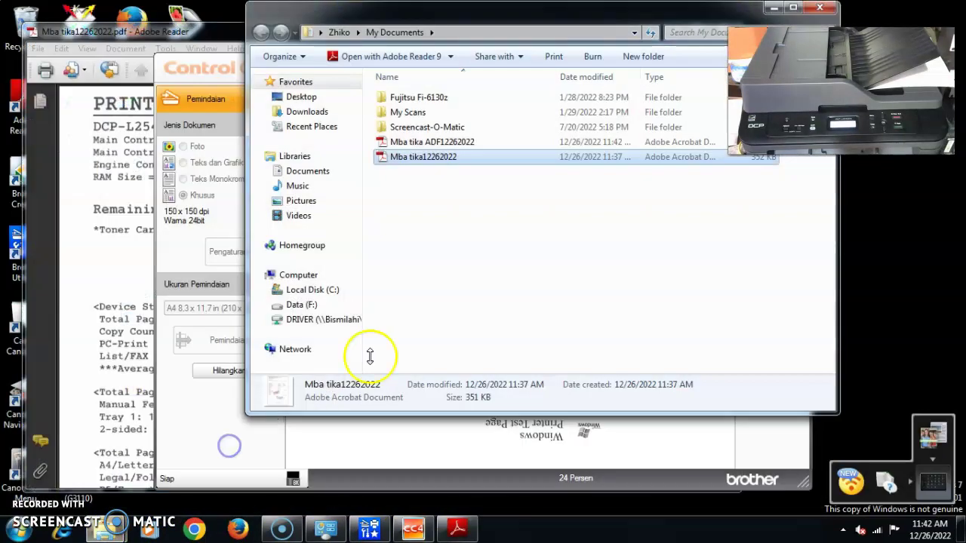
double_click(446, 148)
scroll(369, 200, "down", 5)
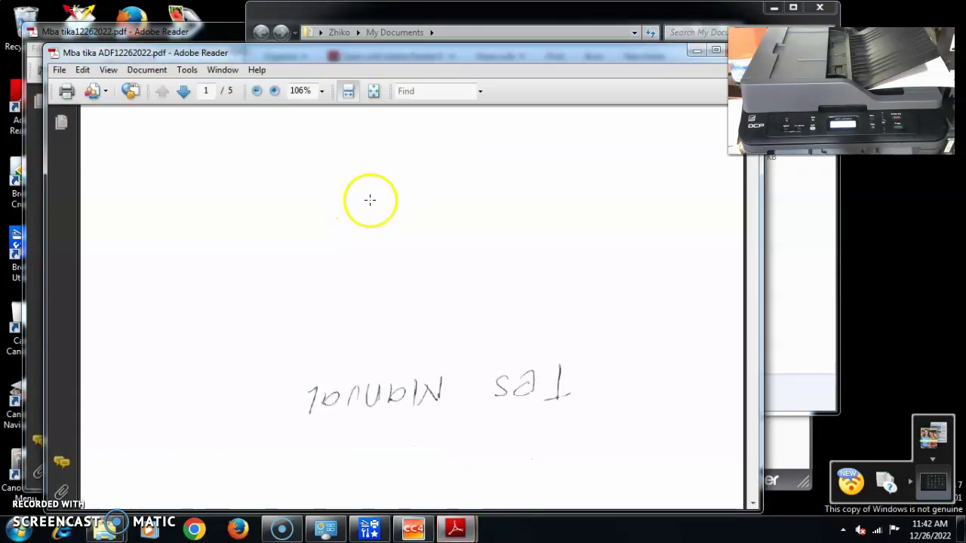
scroll(377, 209, "down", 10)
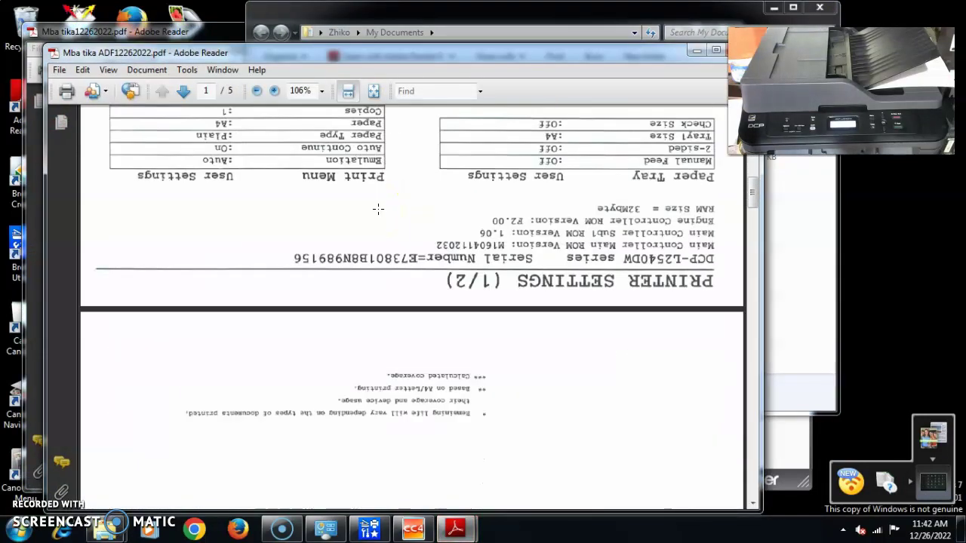
scroll(380, 209, "down", 10)
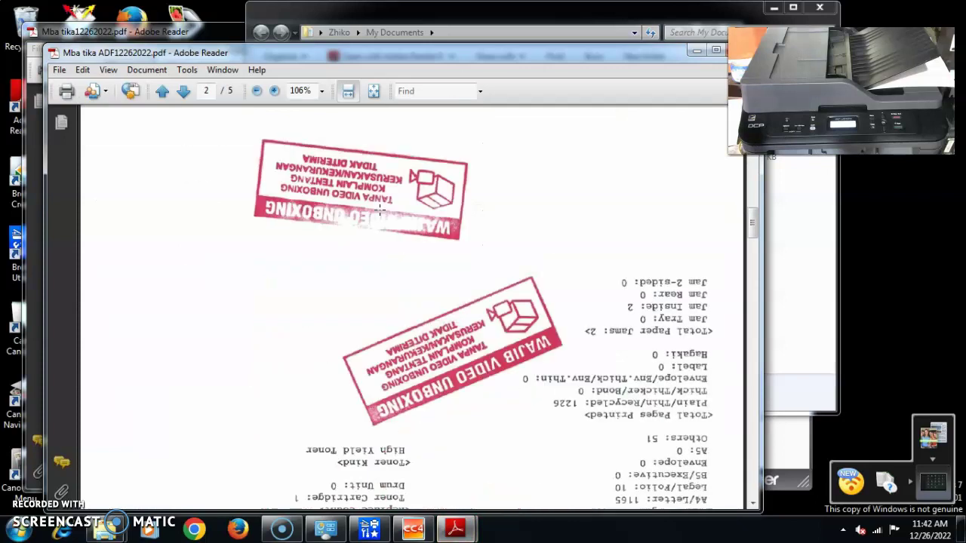
scroll(380, 209, "down", 6)
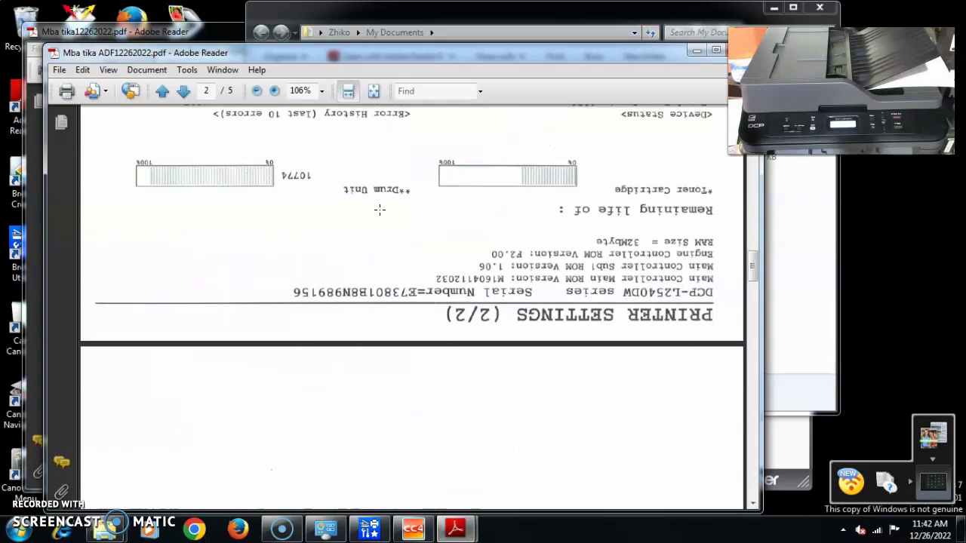